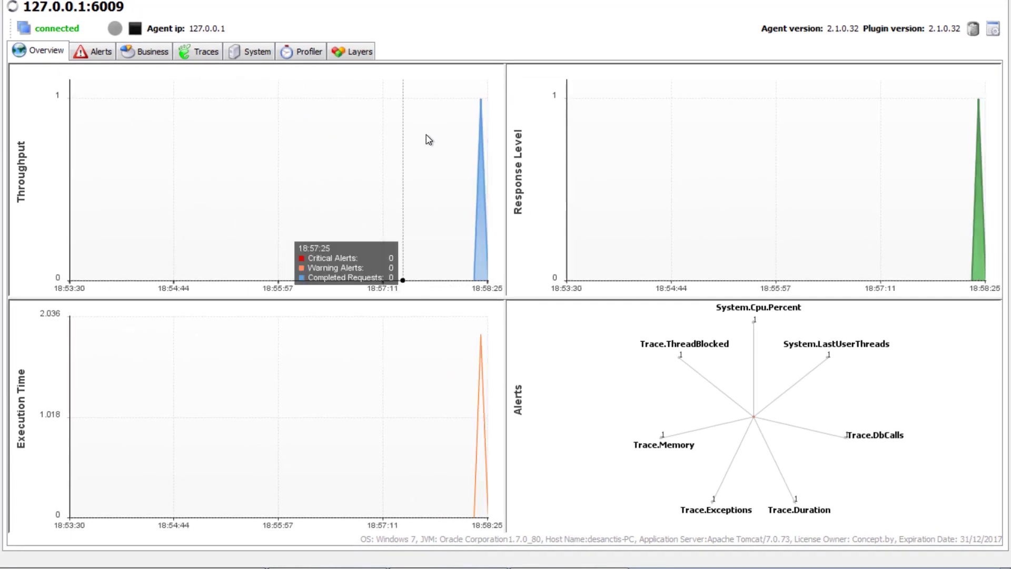
# Mark the running /SpyGlass_Tracer_Test/ServletTest trace as a favorite and show the favorite traces.
pyautogui.click(214, 52)
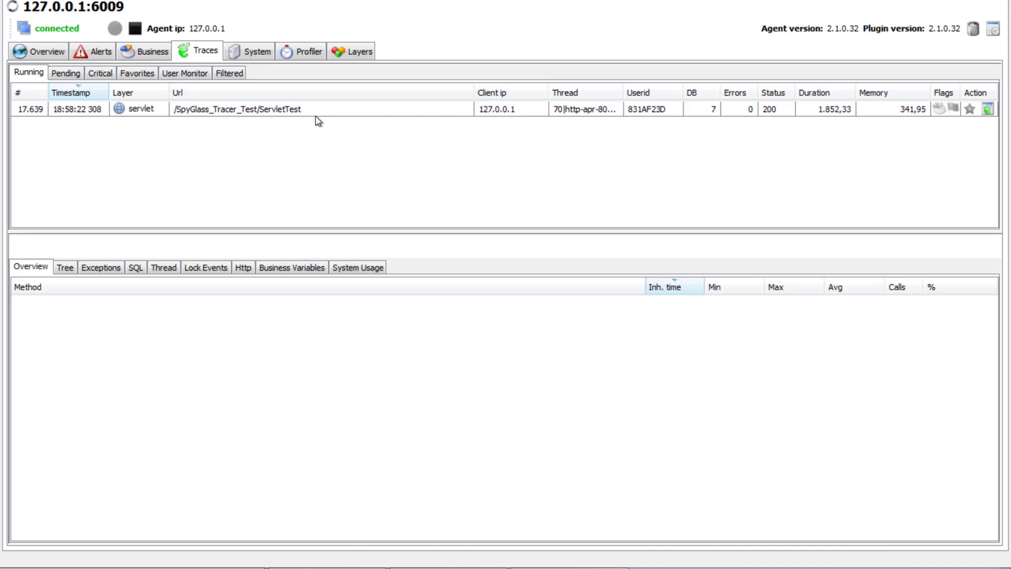
pyautogui.click(971, 111)
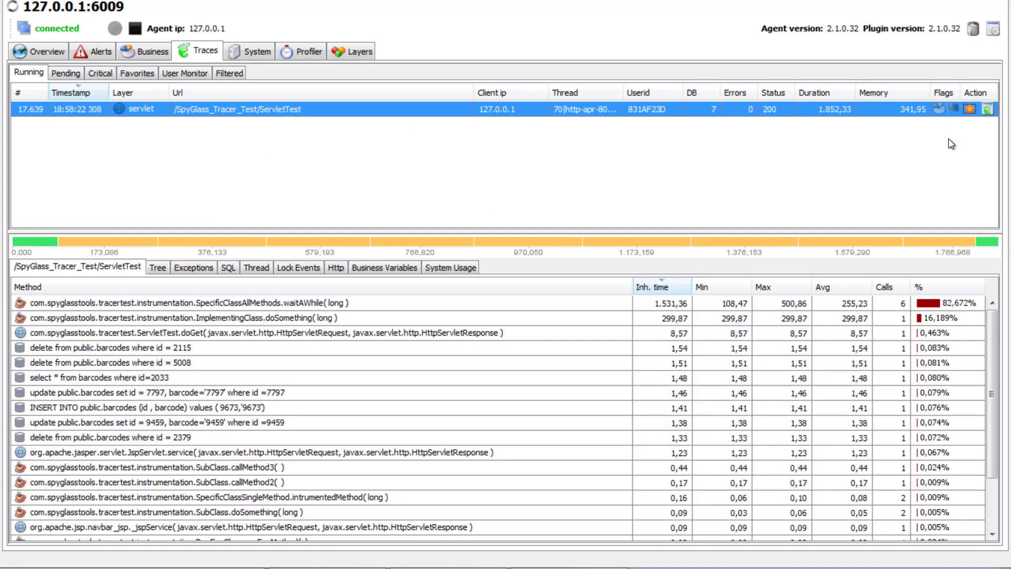
pyautogui.click(140, 75)
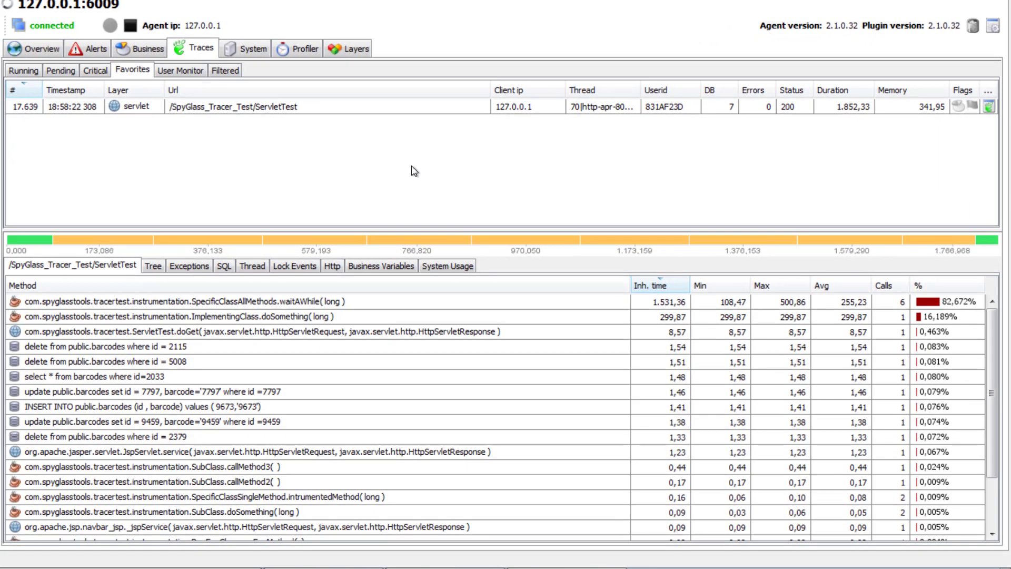
# Select the favorite ServletTest trace and review its list of methods and SQL statements with their inherent times.
pyautogui.click(335, 107)
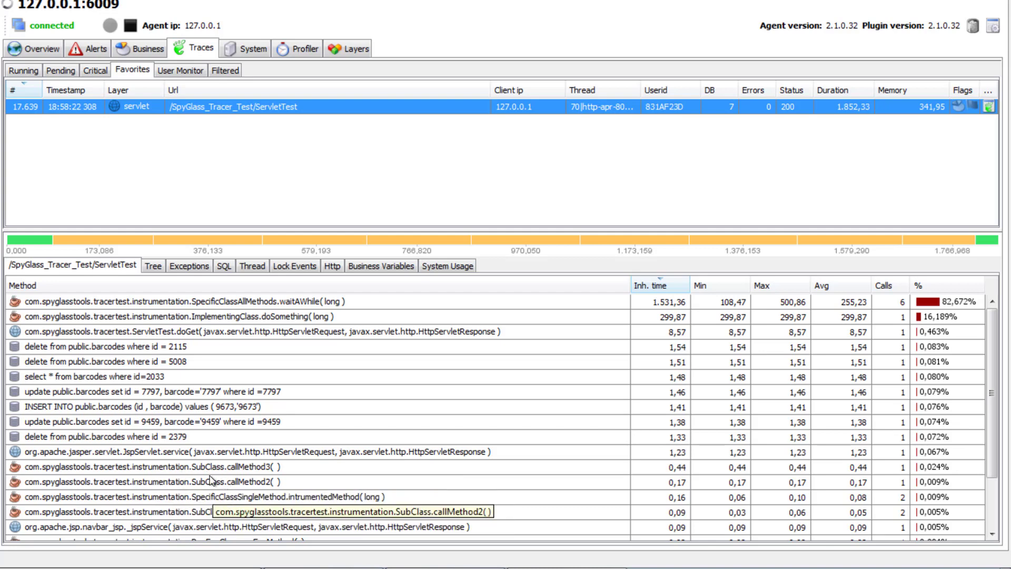
pyautogui.scroll(-2, 260, 450)
pyautogui.scroll(2, 260, 450)
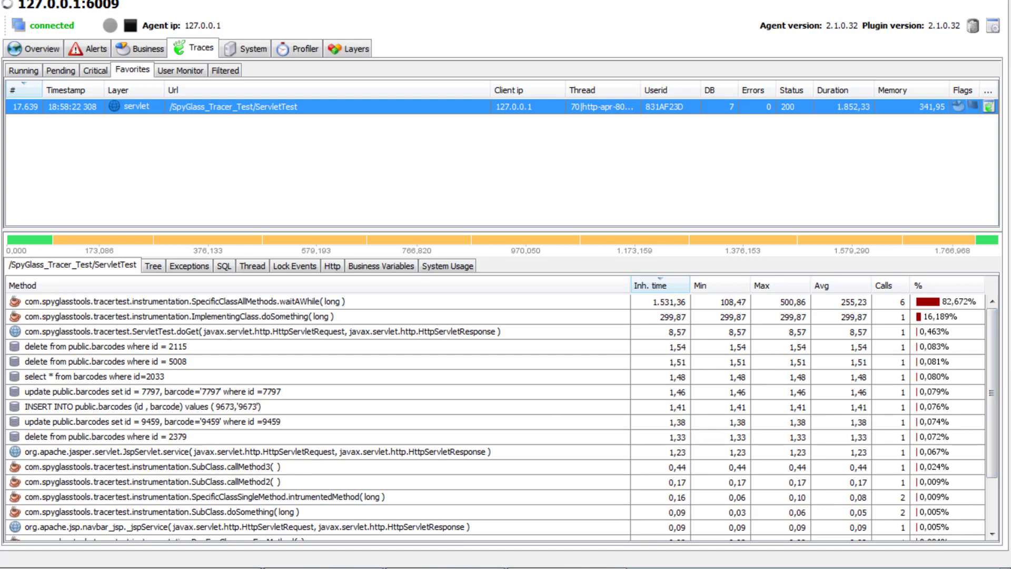
# Show the trace's call tree and expand ServletTest.doGet, SubClass.doSomething and its SpecificClassSingleMethod.intrumentedMethod call.
pyautogui.click(155, 267)
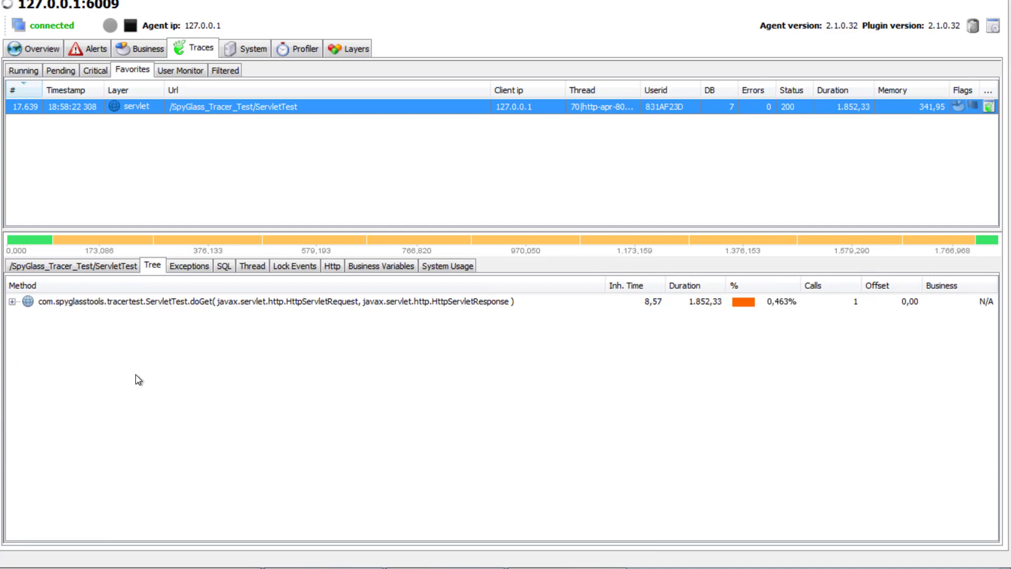
pyautogui.click(11, 301)
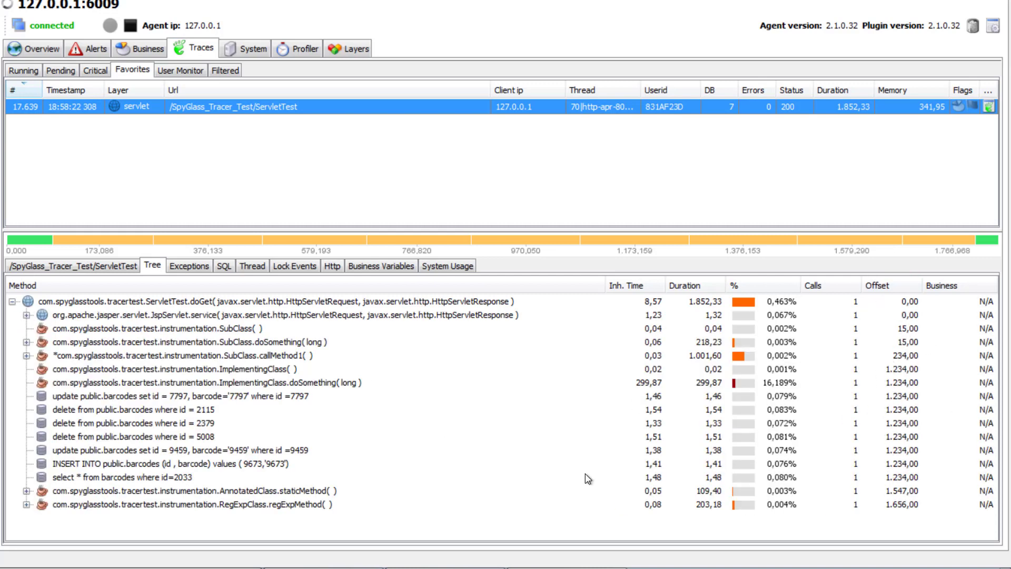
pyautogui.click(26, 343)
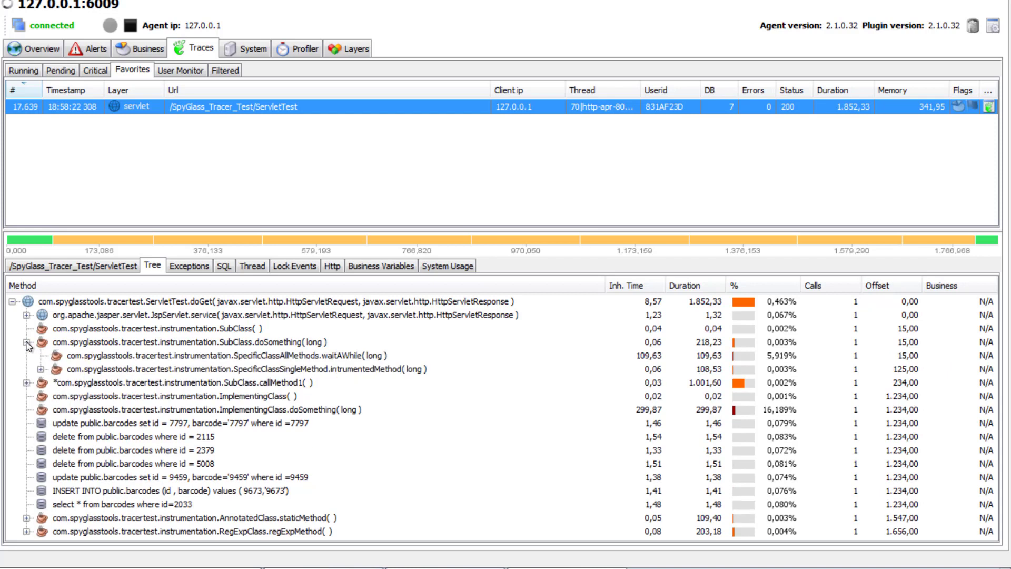
pyautogui.click(41, 369)
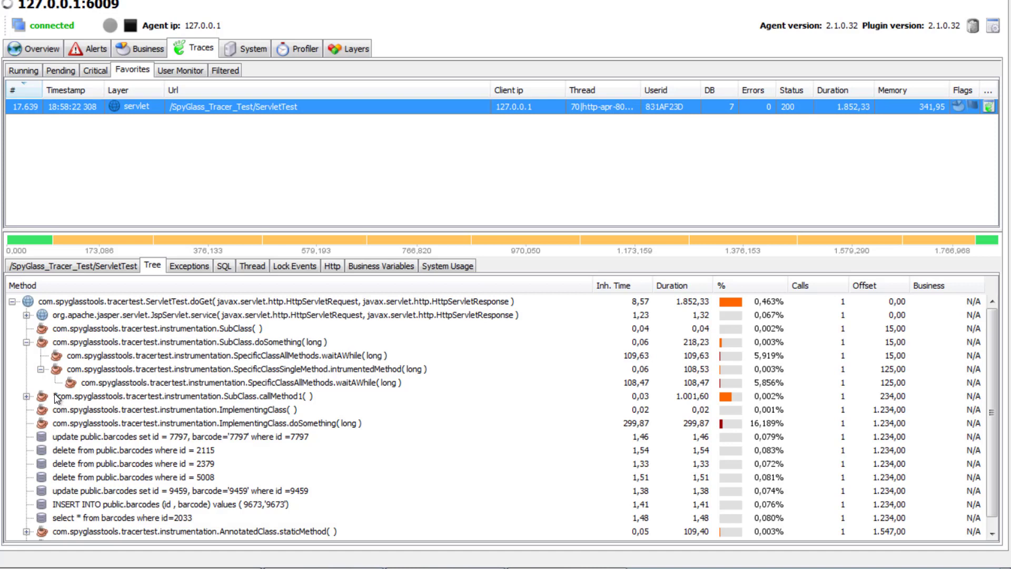
# Expand SubClass.callMethod1 through callMethod2 and callMethod3 in the call tree and inspect the java.lang.Exception under callMethod3.
pyautogui.click(27, 396)
pyautogui.click(41, 424)
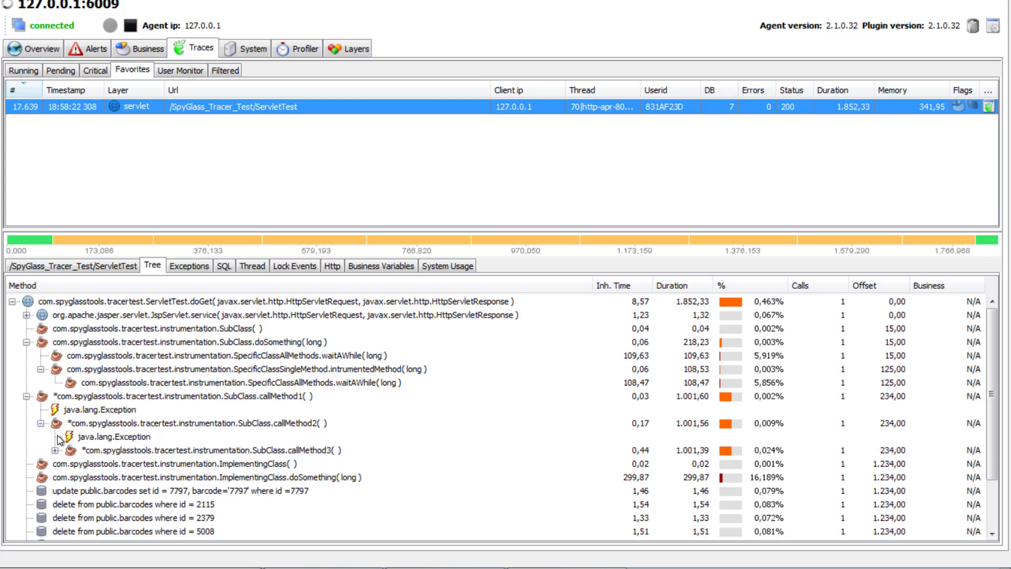
pyautogui.click(55, 451)
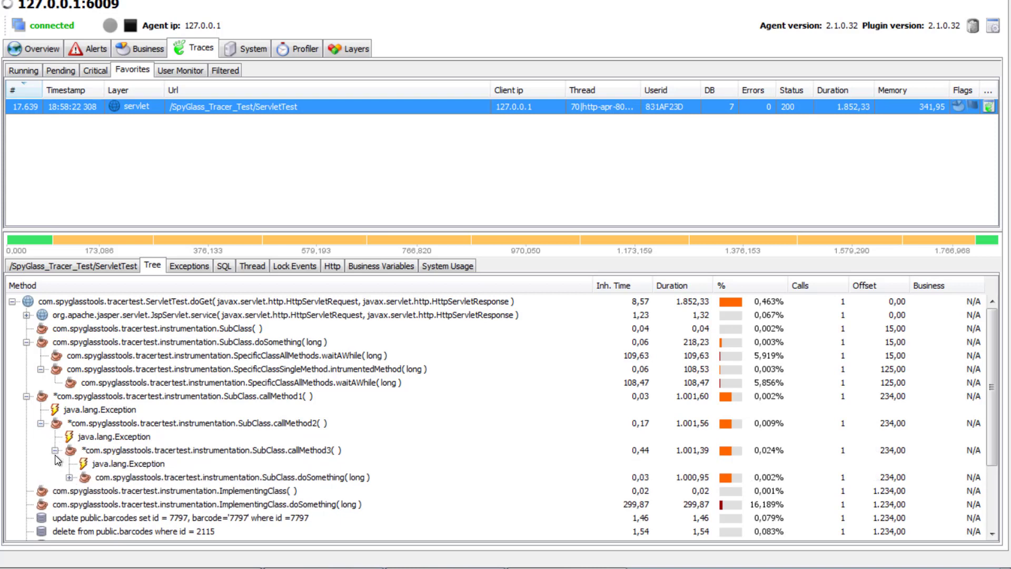
pyautogui.click(141, 477)
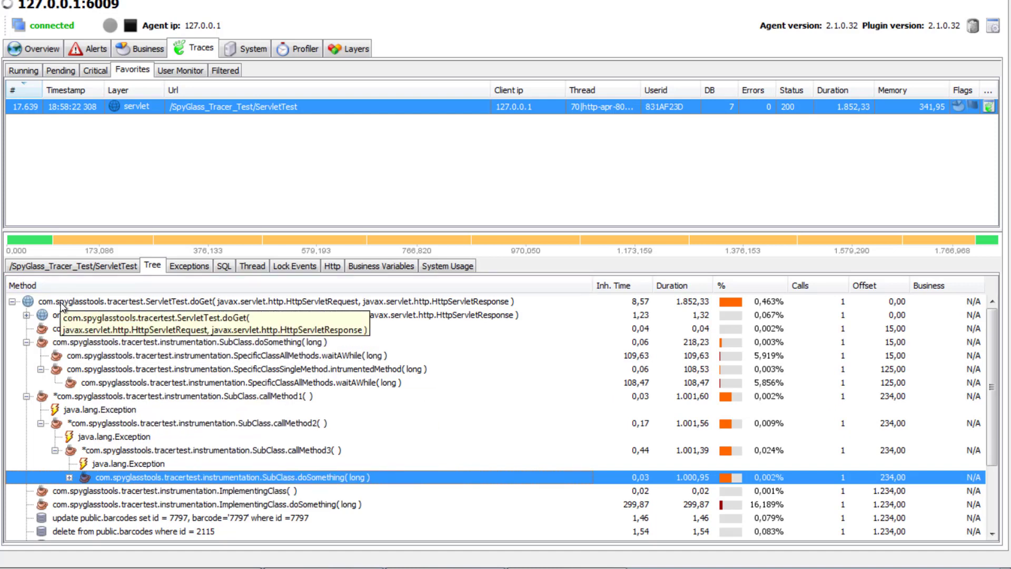
pyautogui.click(76, 397)
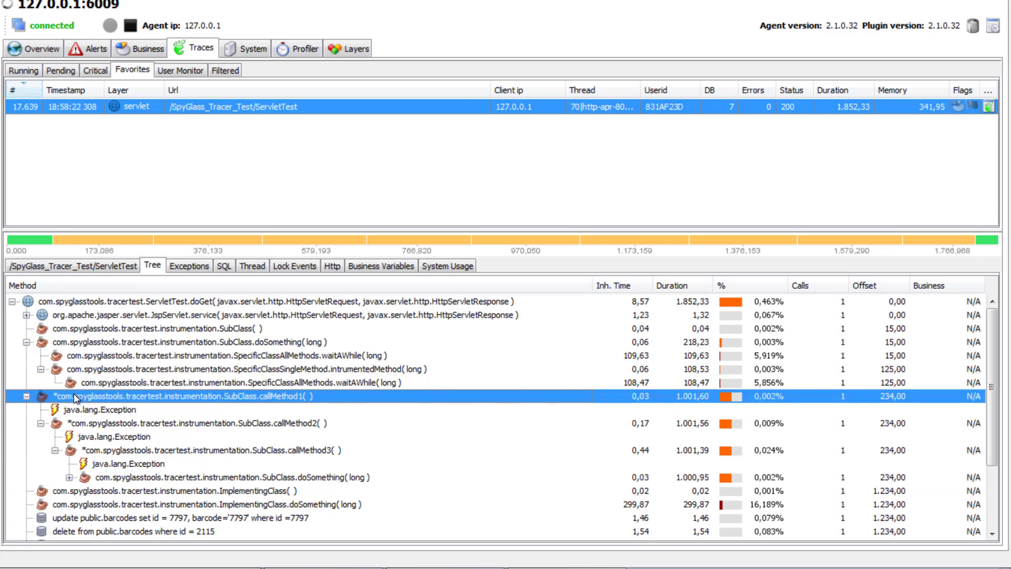
pyautogui.click(132, 463)
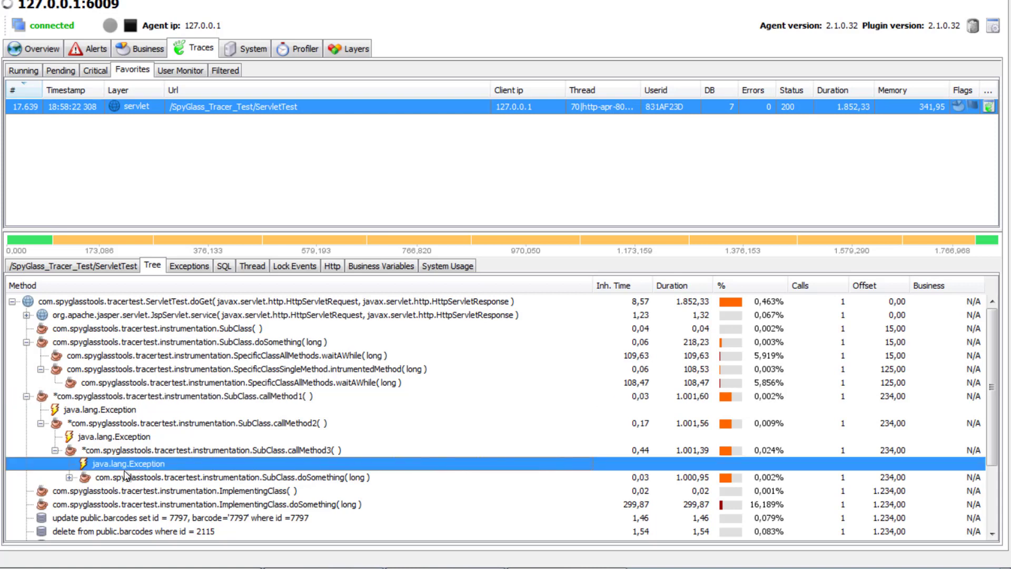
# View the trace's recorded exceptions and read the full stack trace of the callMethod1 exception.
pyautogui.click(191, 267)
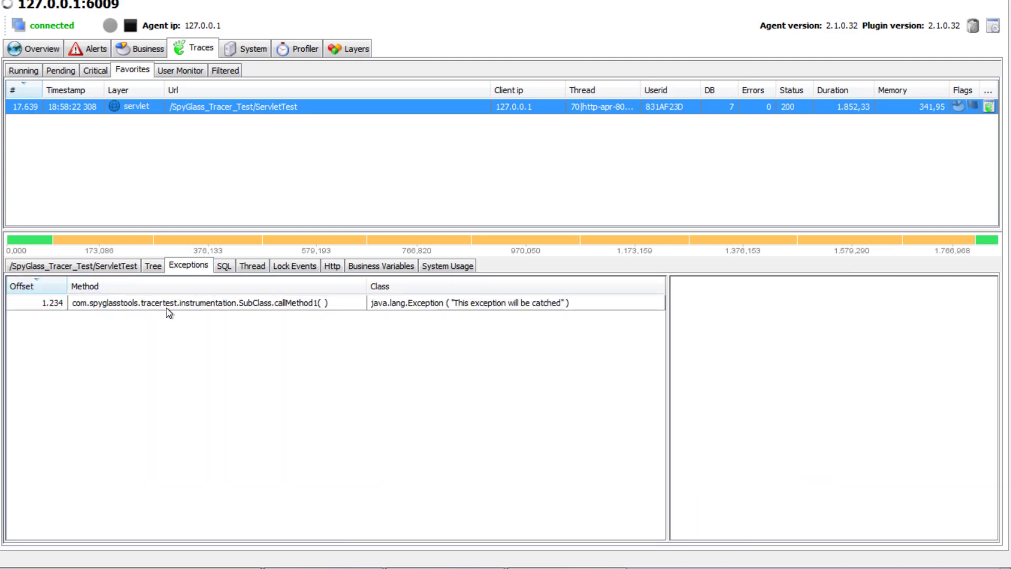
pyautogui.click(394, 306)
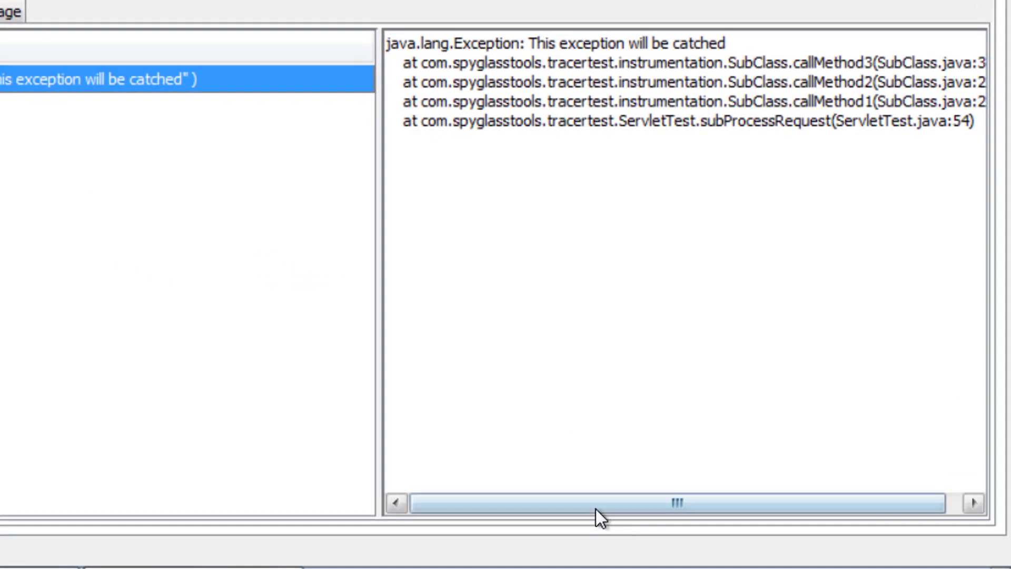
pyautogui.moveTo(787, 533); pyautogui.dragTo(898, 532)
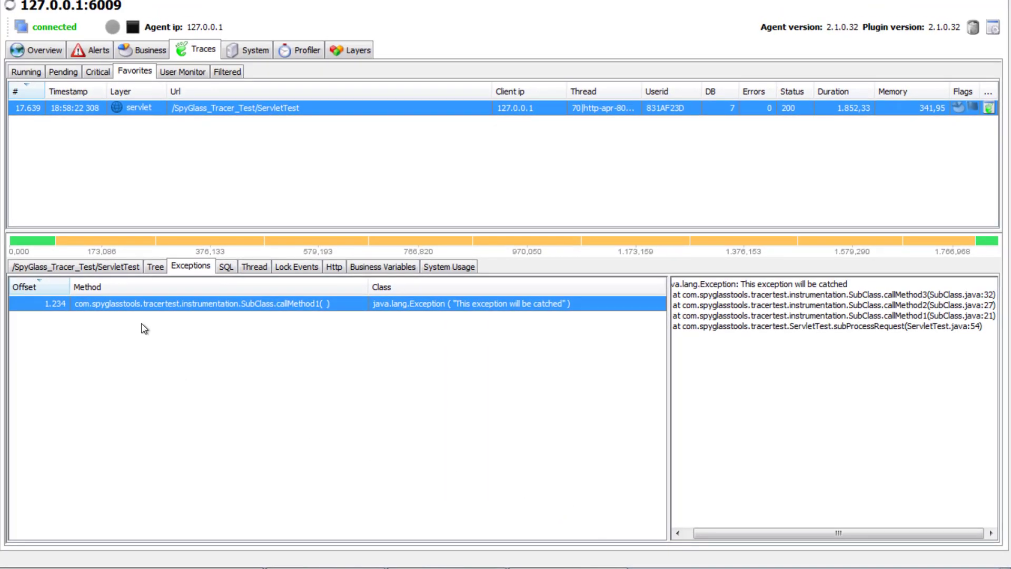
# Return to the call tree and collapse the branches beneath ServletTest.doGet so only its direct calls are listed.
pyautogui.click(154, 264)
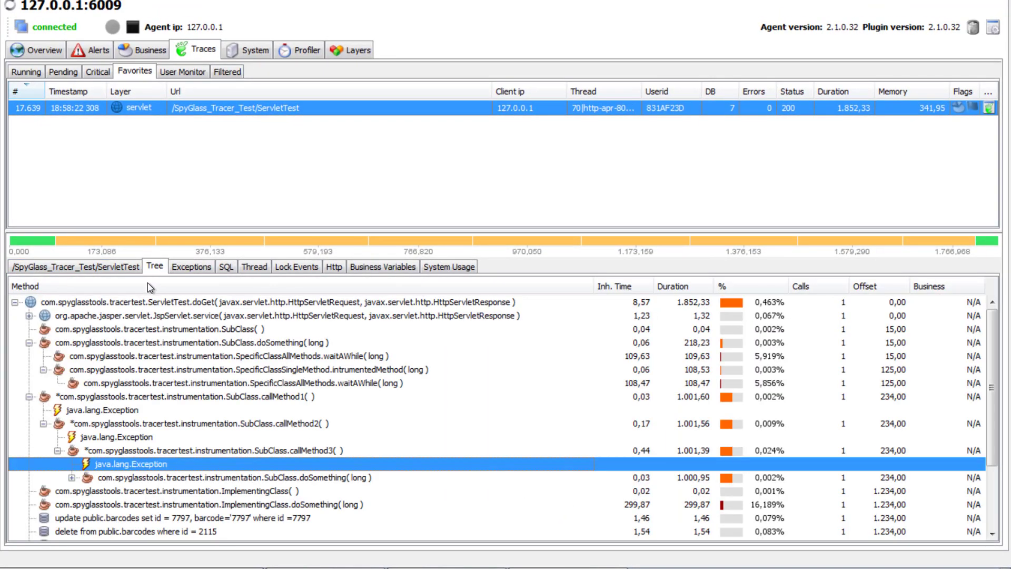
pyautogui.click(29, 343)
pyautogui.click(29, 316)
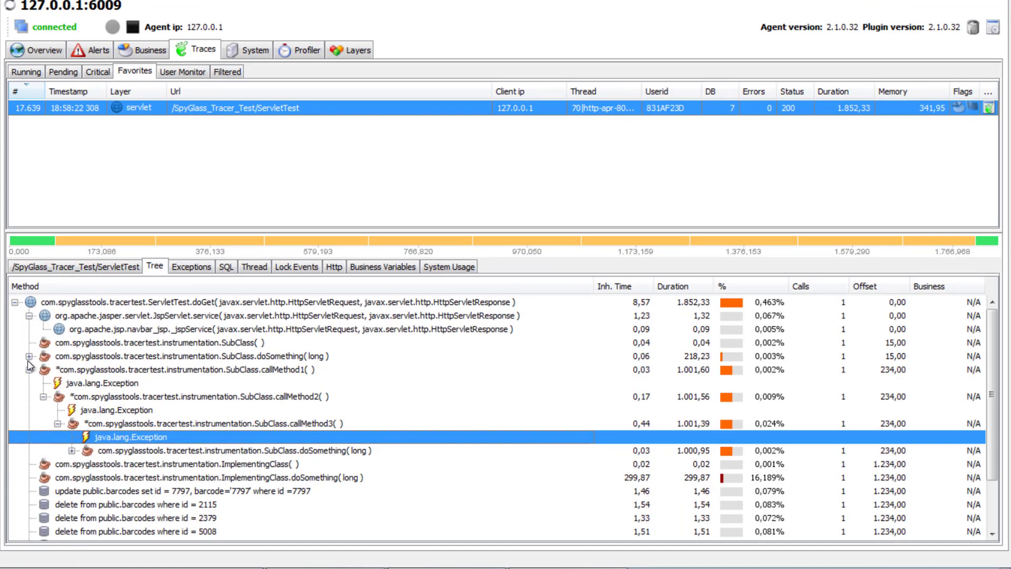
pyautogui.click(14, 303)
pyautogui.click(15, 302)
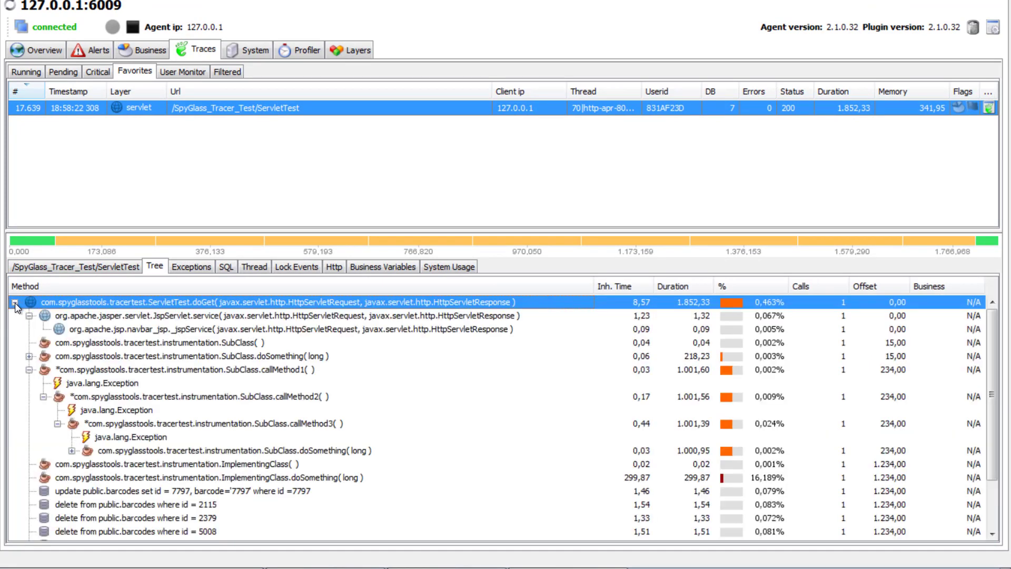
pyautogui.click(29, 369)
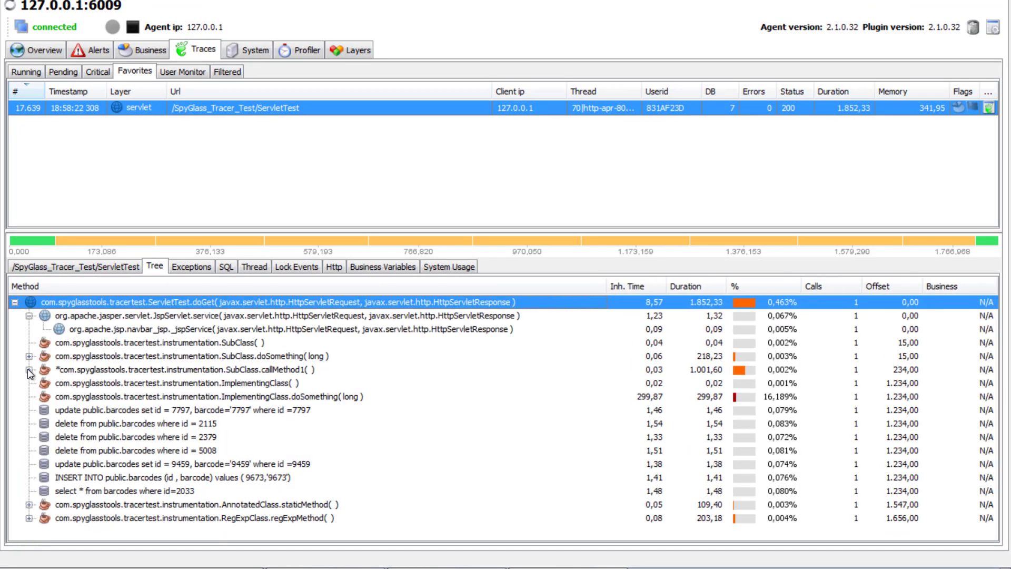
pyautogui.click(29, 315)
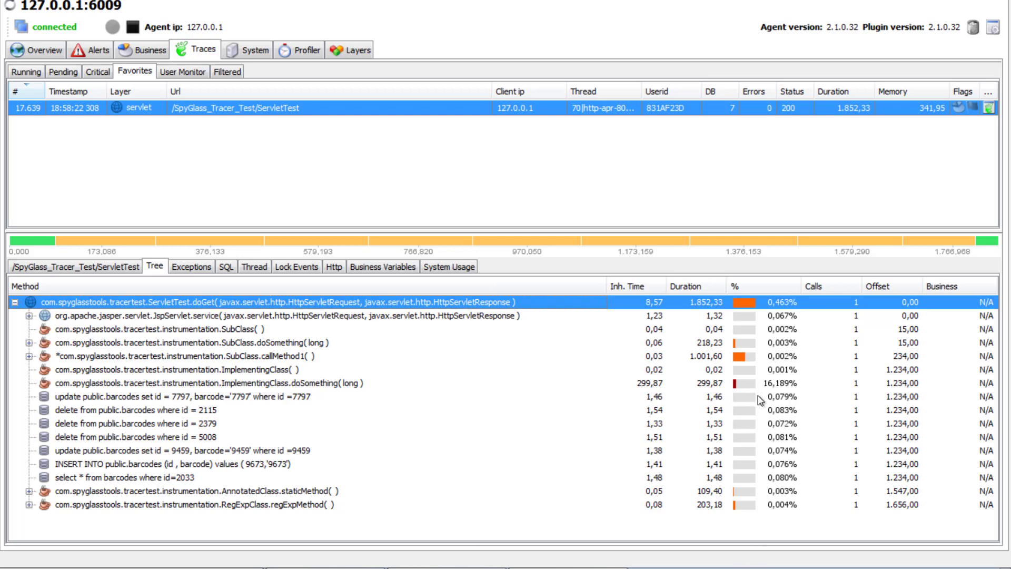
# Examine the percentage bars of ServletTest.doGet and SubClass.callMethod1 in the call tree.
pyautogui.moveTo(760, 400)
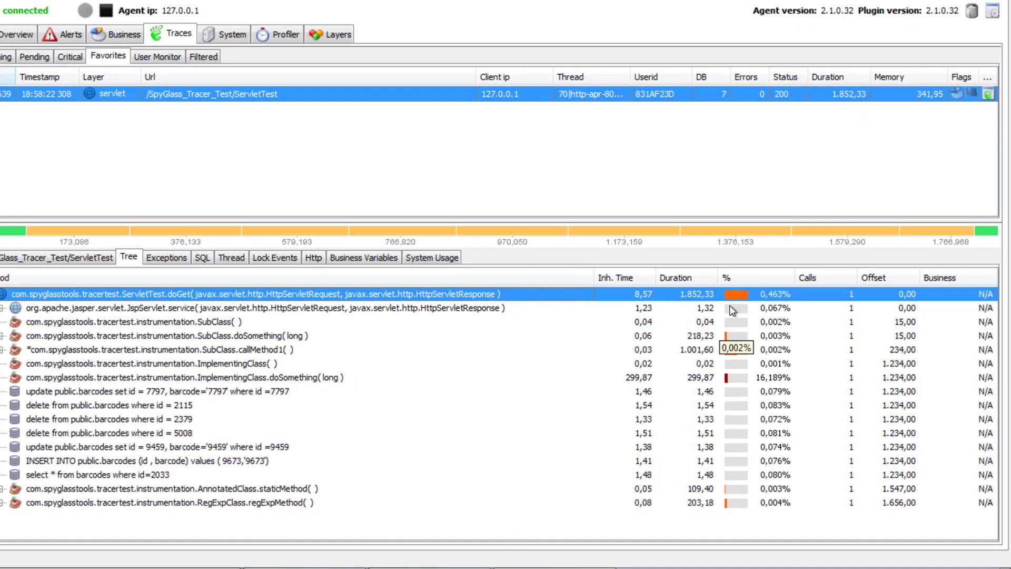
pyautogui.moveTo(736, 305)
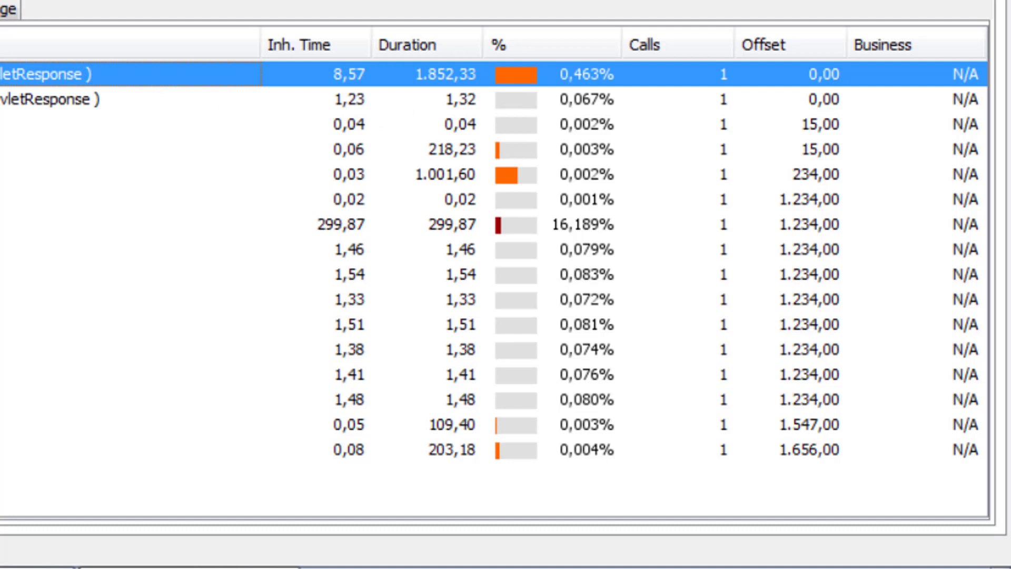
pyautogui.moveTo(511, 78)
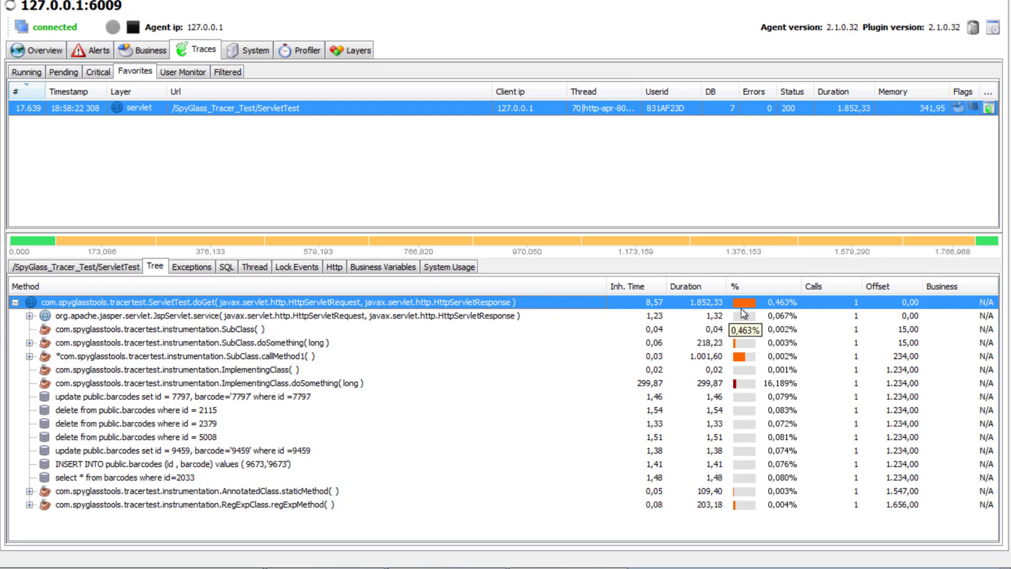
pyautogui.click(222, 358)
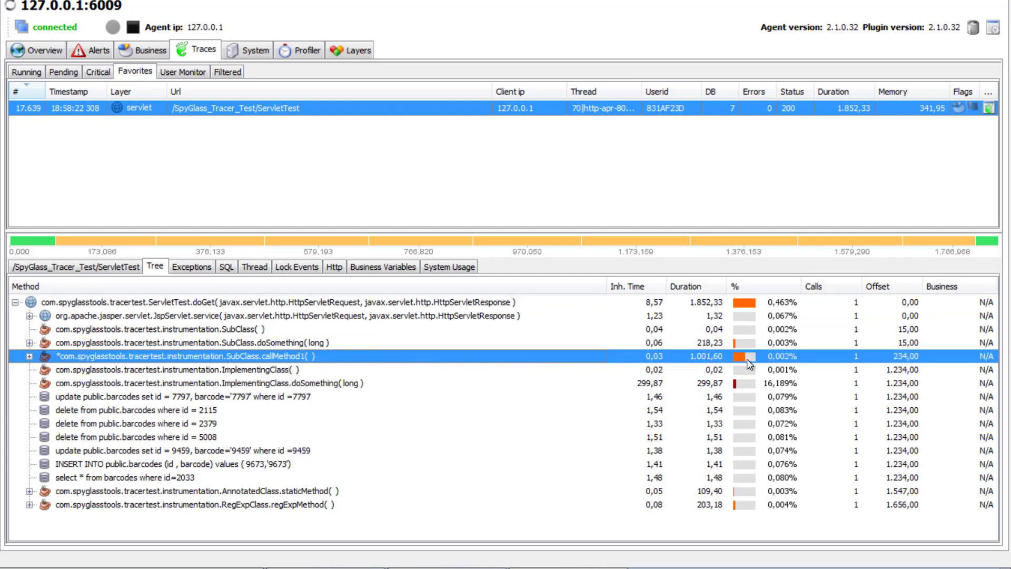
pyautogui.moveTo(750, 363)
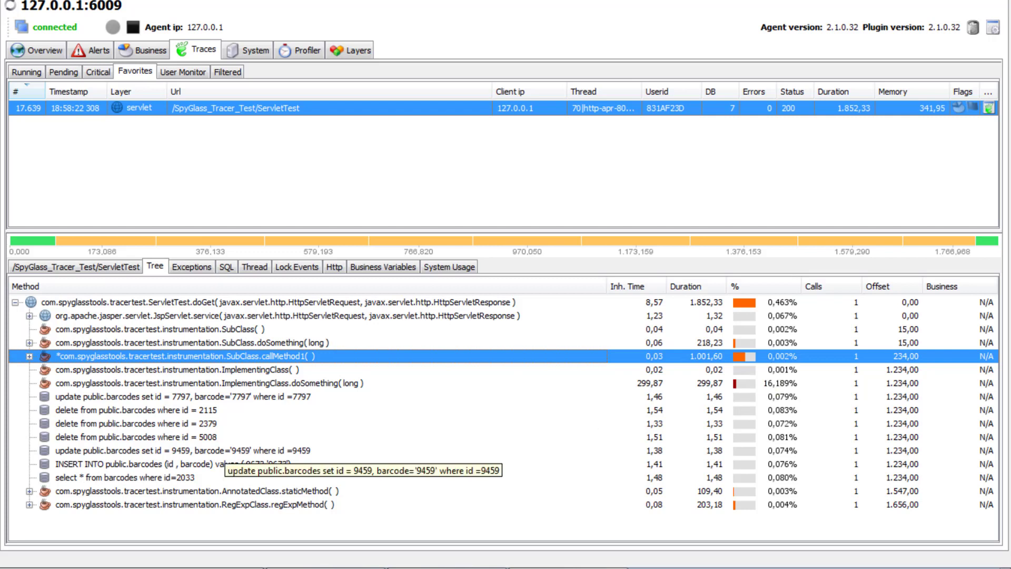
# Drill down from SubClass.callMethod1 to both nested waitAWhile calls in the tree and return to the trace's method overview.
pyautogui.click(29, 356)
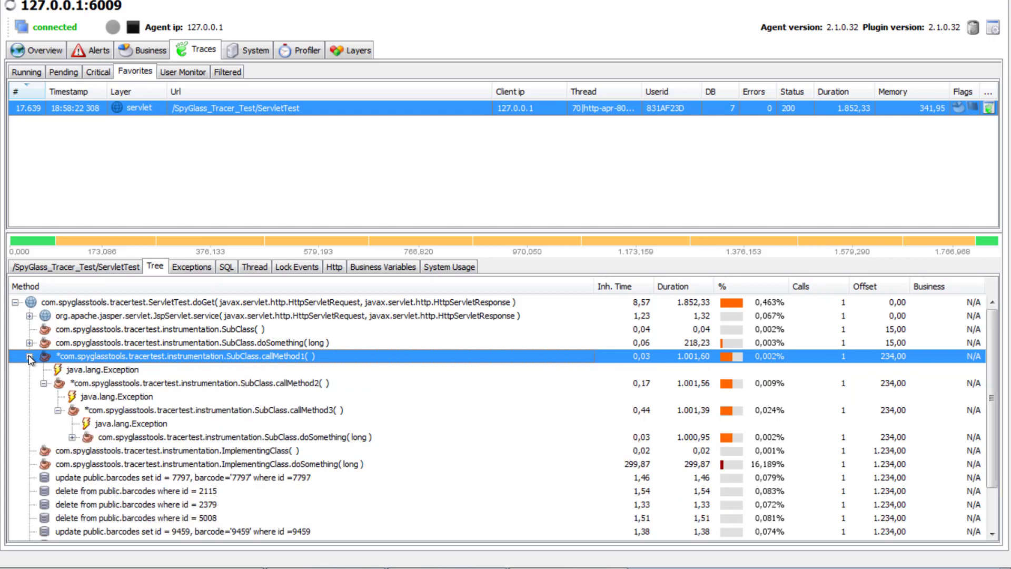
pyautogui.click(190, 384)
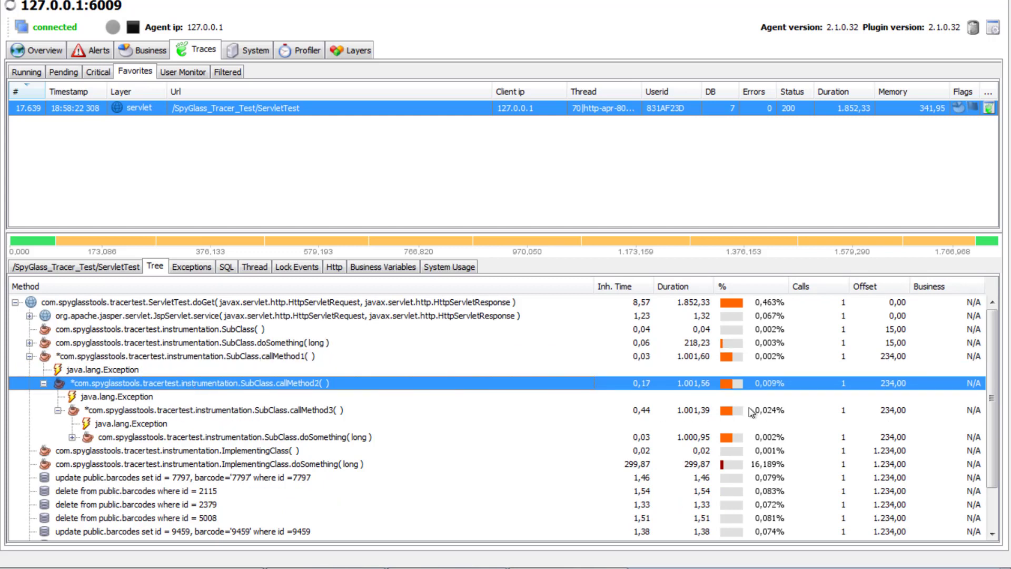
pyautogui.click(72, 438)
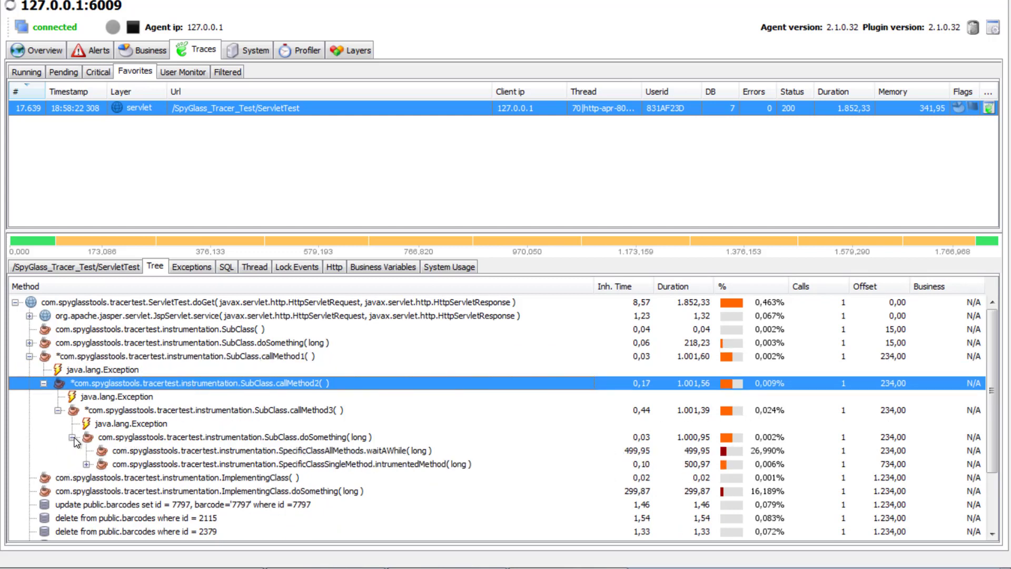
pyautogui.click(341, 453)
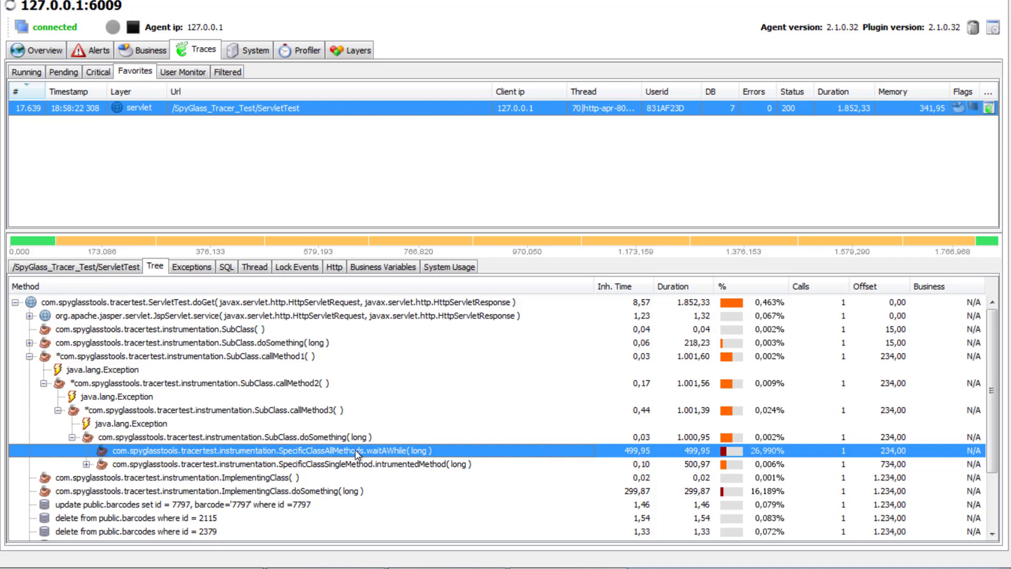
pyautogui.click(87, 464)
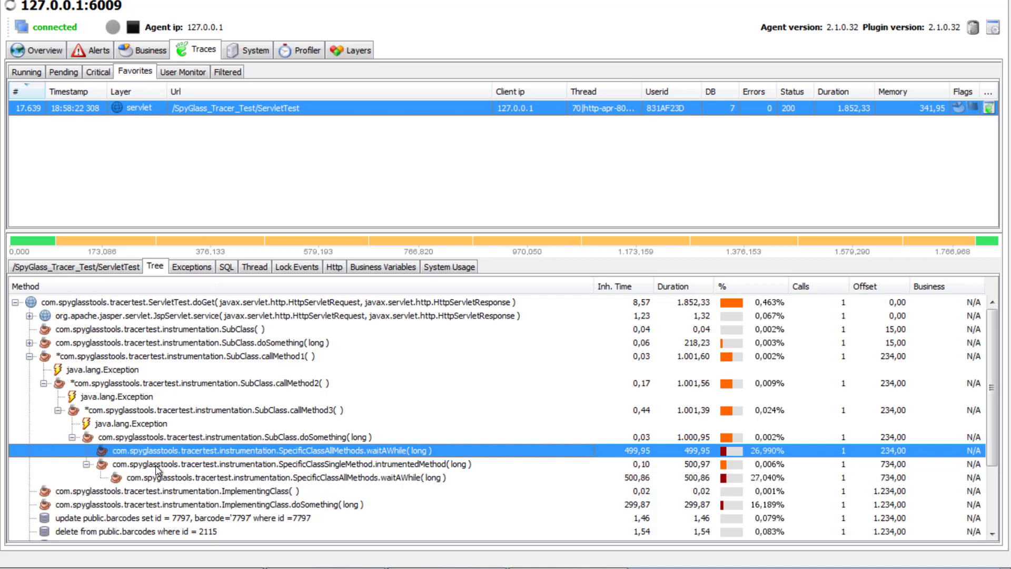
pyautogui.click(371, 478)
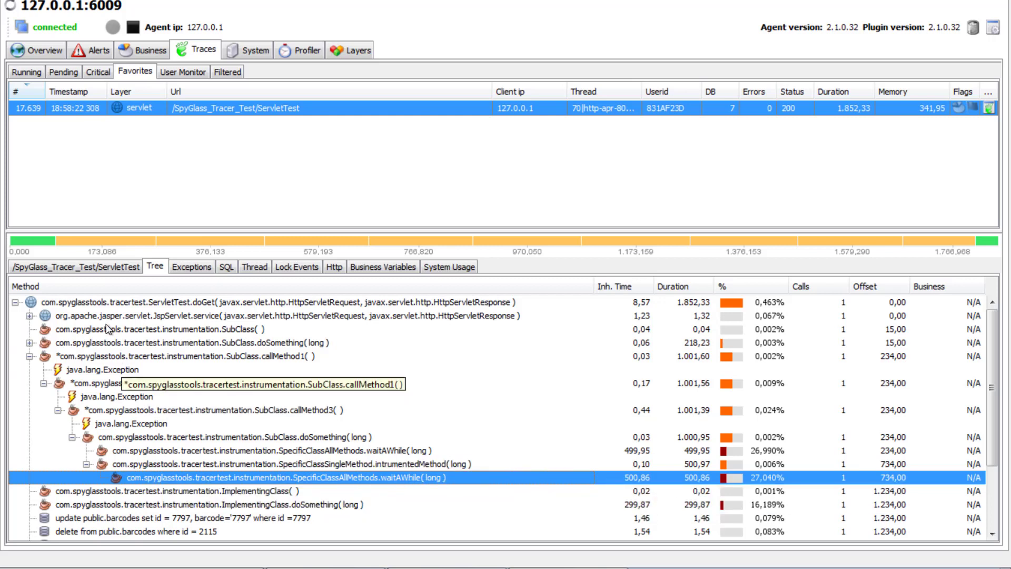
pyautogui.click(72, 269)
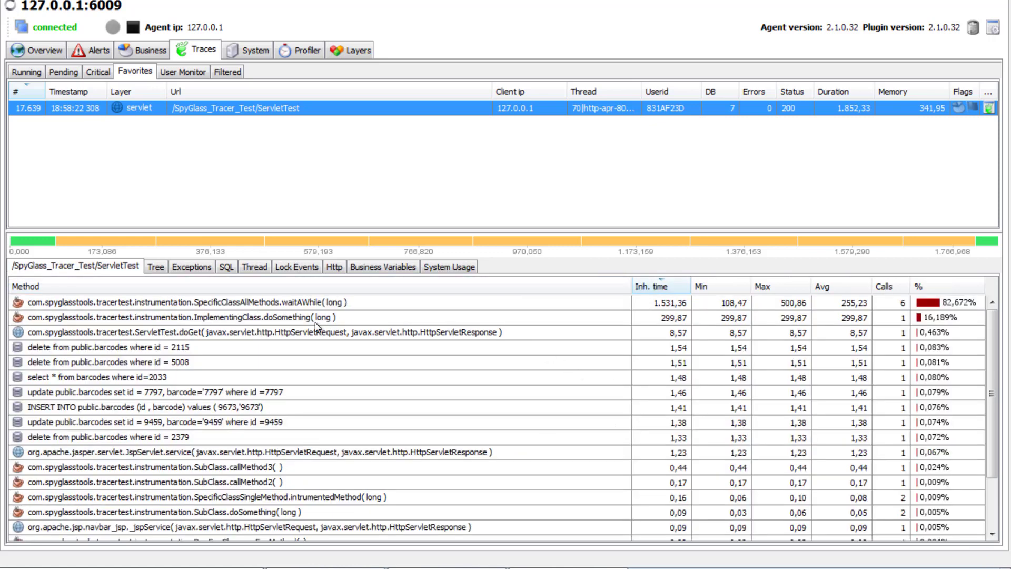